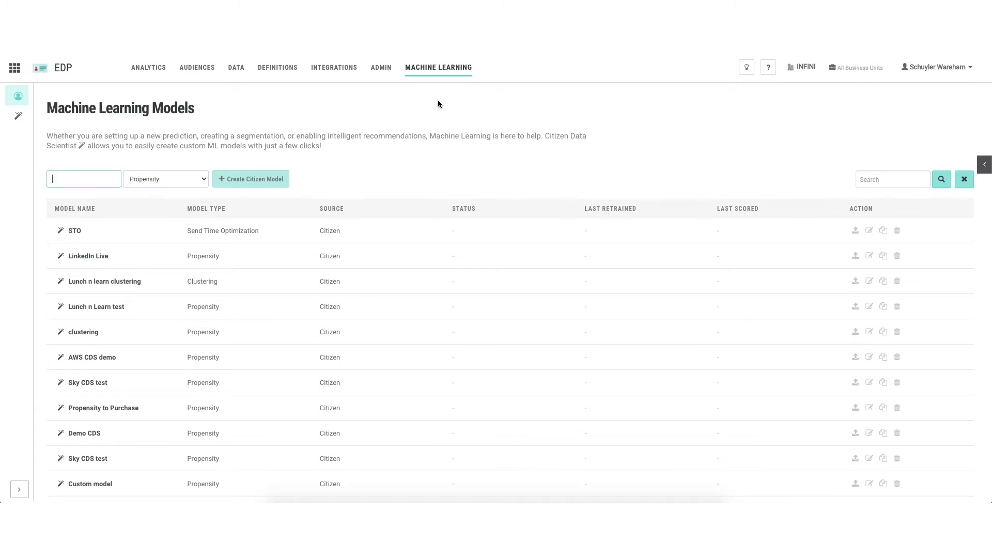
# Enter 'Signals21 CDS demo' as the Propensity model name and create the citizen model
pyautogui.write('Signa')
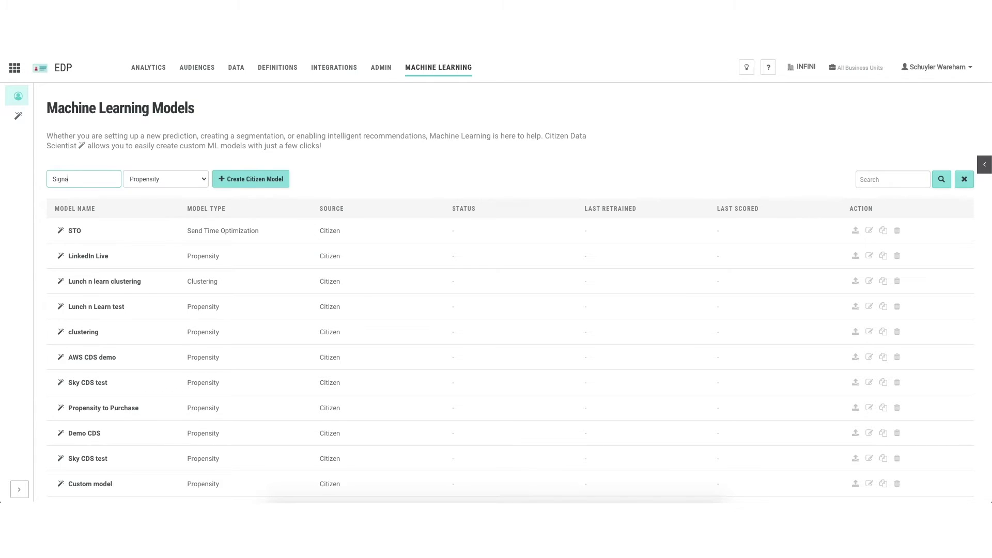
pyautogui.write('ls21')
pyautogui.write('CDS demo')
pyautogui.click(242, 186)
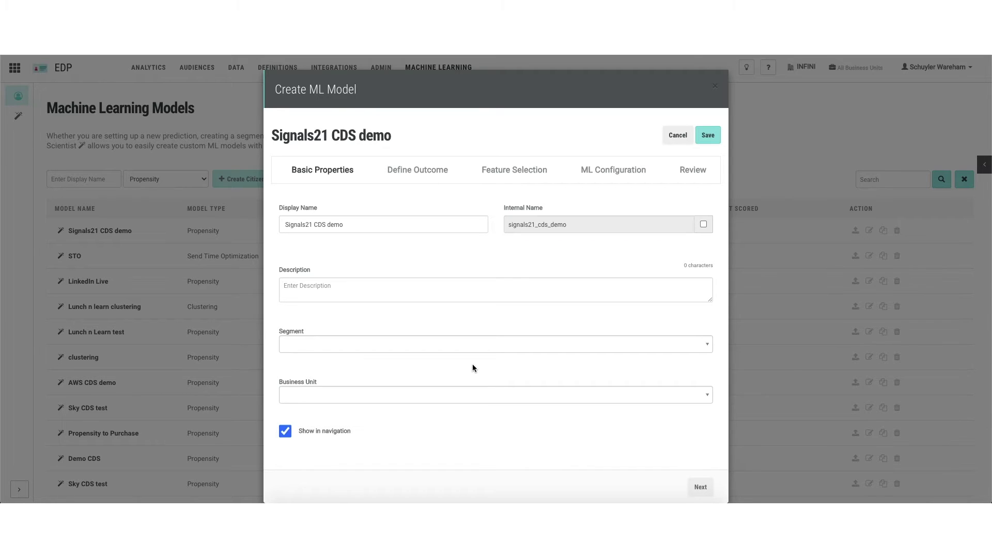
# Define the outcome as the Future Activity Purchase in USD within the next 1 month
pyautogui.click(415, 170)
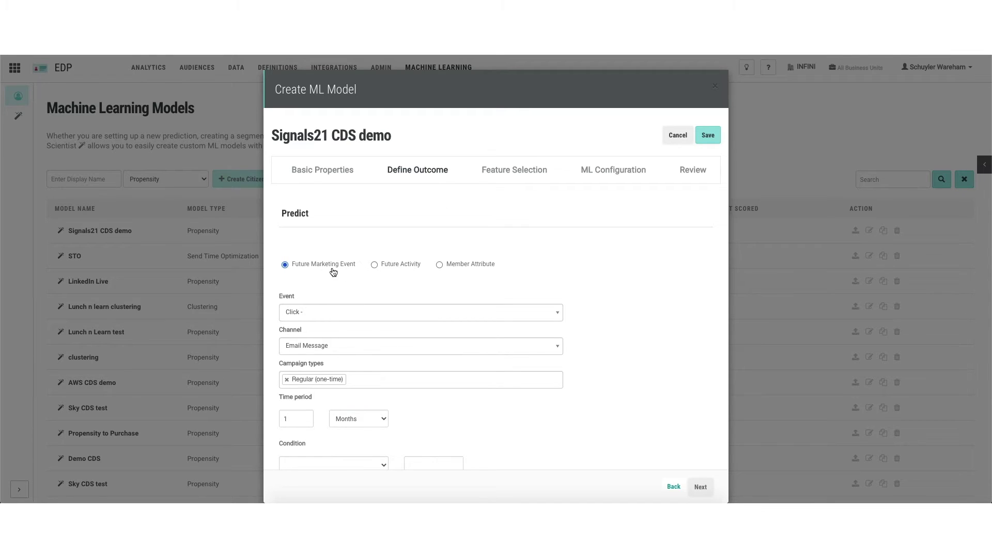
pyautogui.click(374, 265)
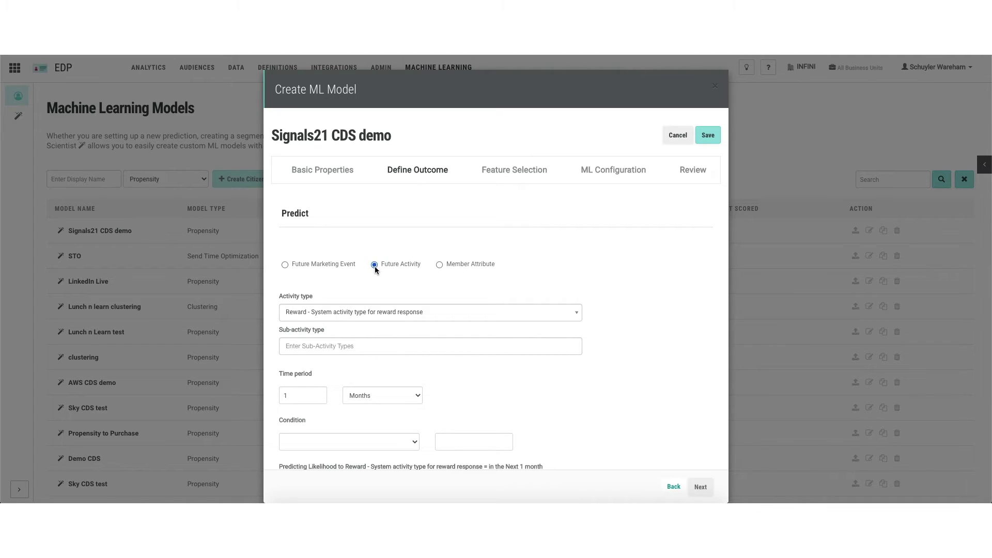
pyautogui.click(382, 313)
pyautogui.click(388, 356)
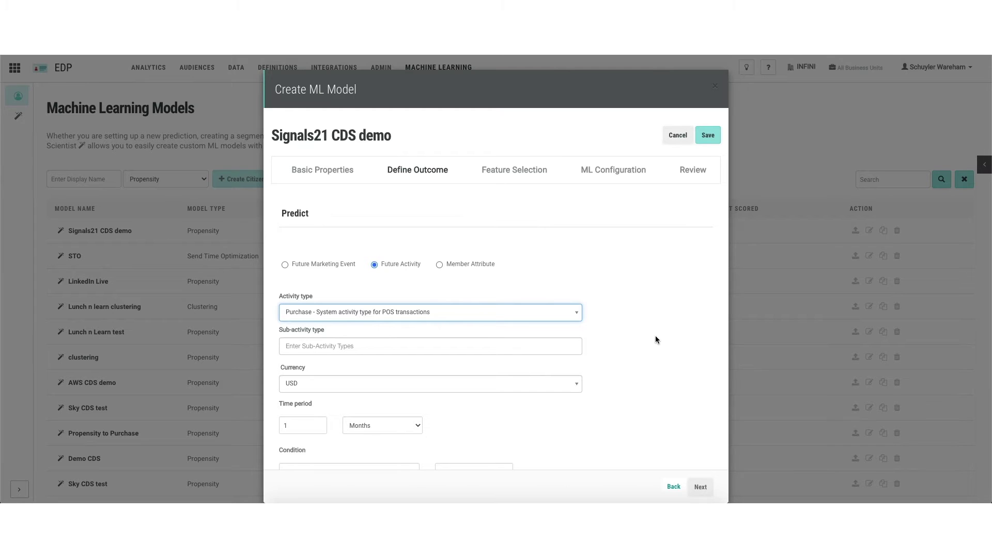
pyautogui.scroll(-1, 659, 335)
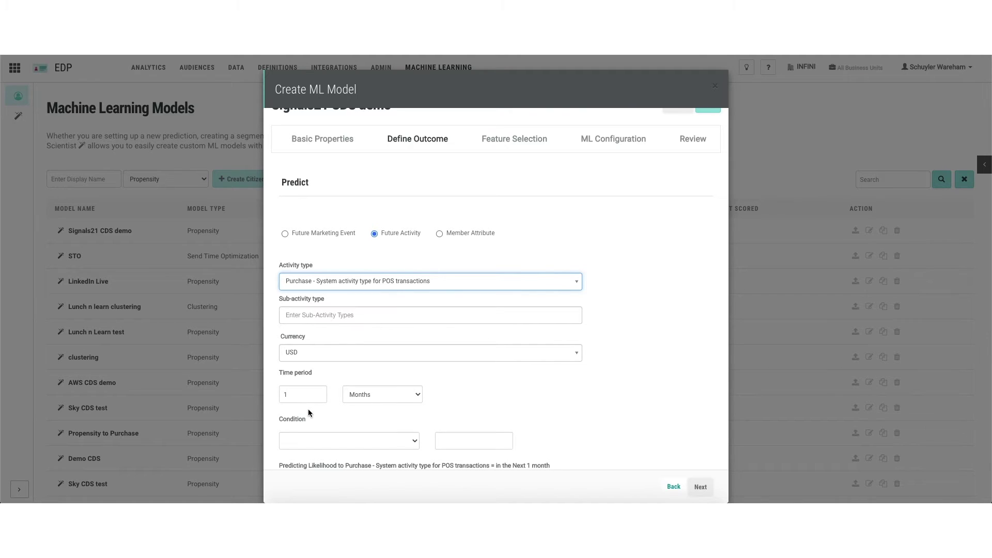
pyautogui.click(361, 396)
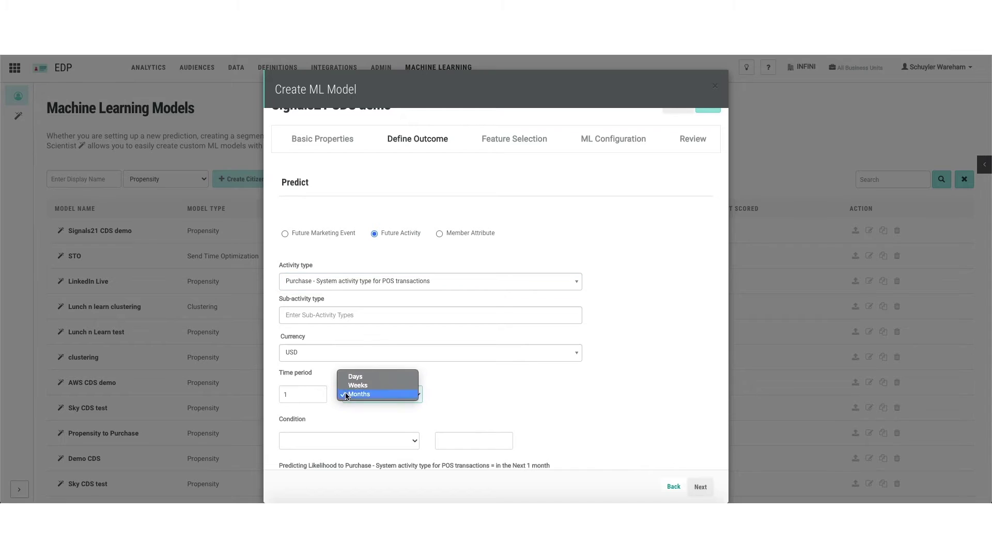
pyautogui.click(499, 411)
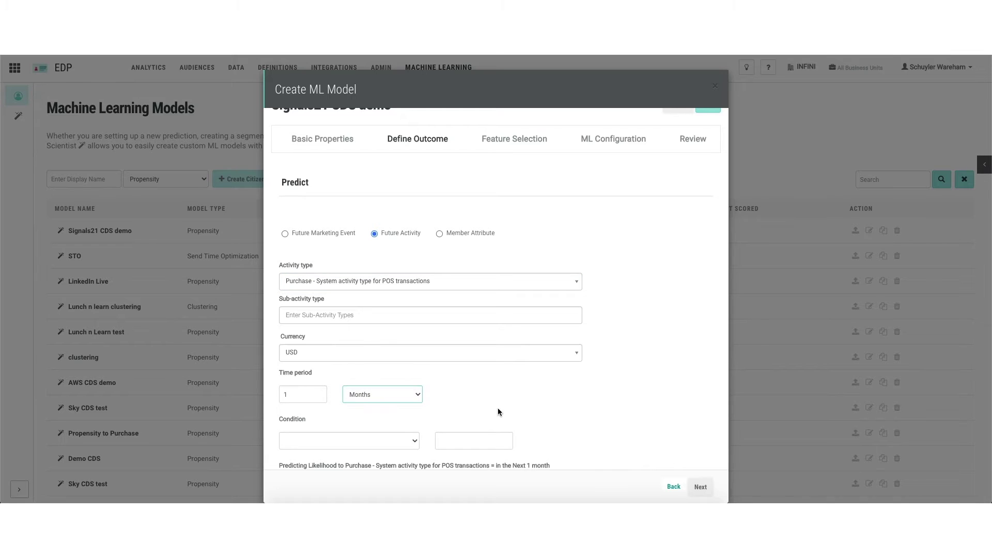
pyautogui.scroll(-2, 488, 405)
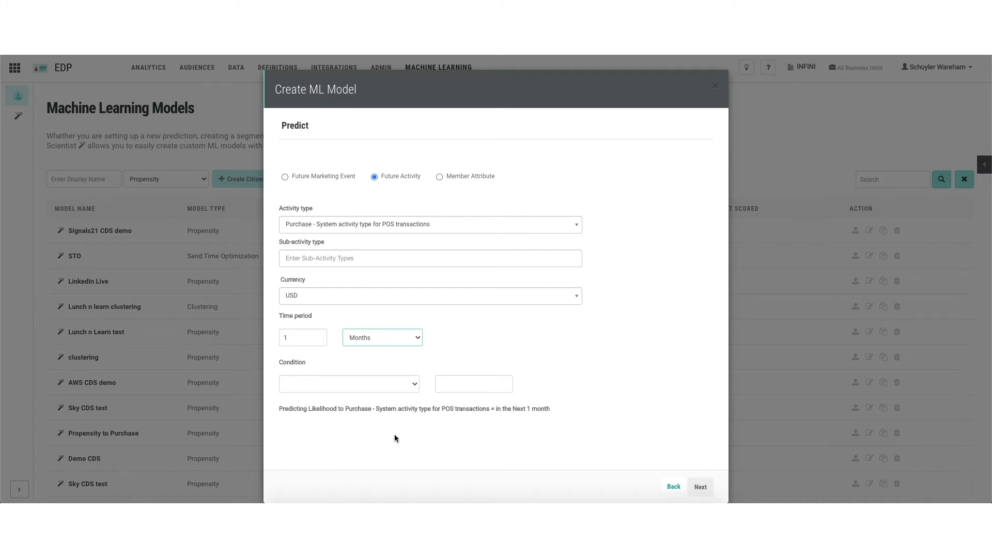
pyautogui.scroll(3, 529, 349)
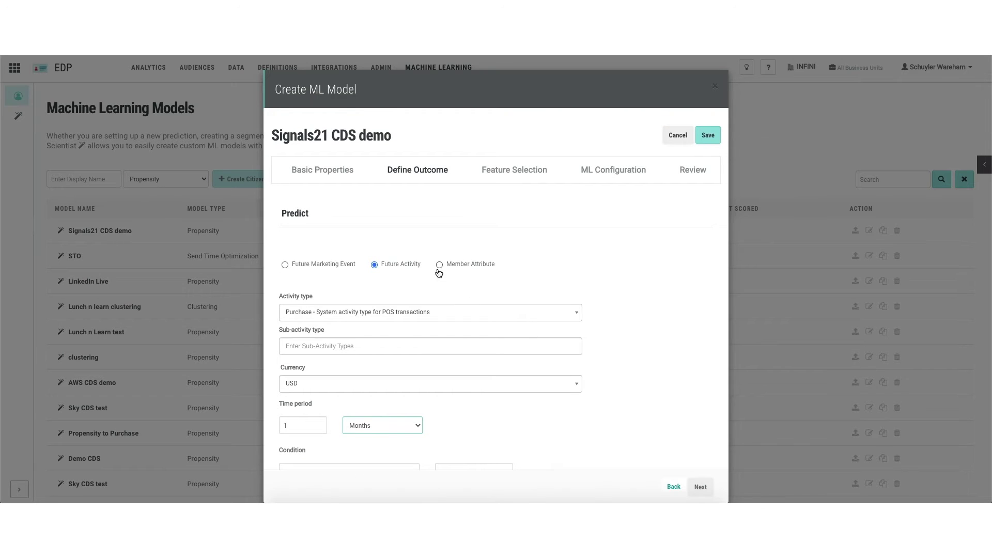
# Base the prediction on the member attribute Total Lifetime Value to find lookalike members
pyautogui.click(440, 265)
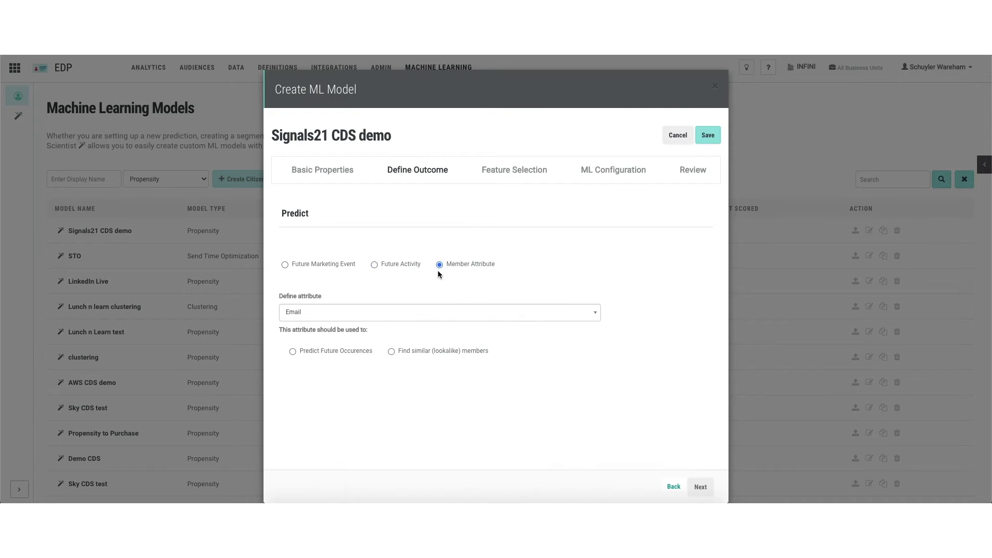
pyautogui.click(392, 352)
pyautogui.click(331, 312)
pyautogui.write('life')
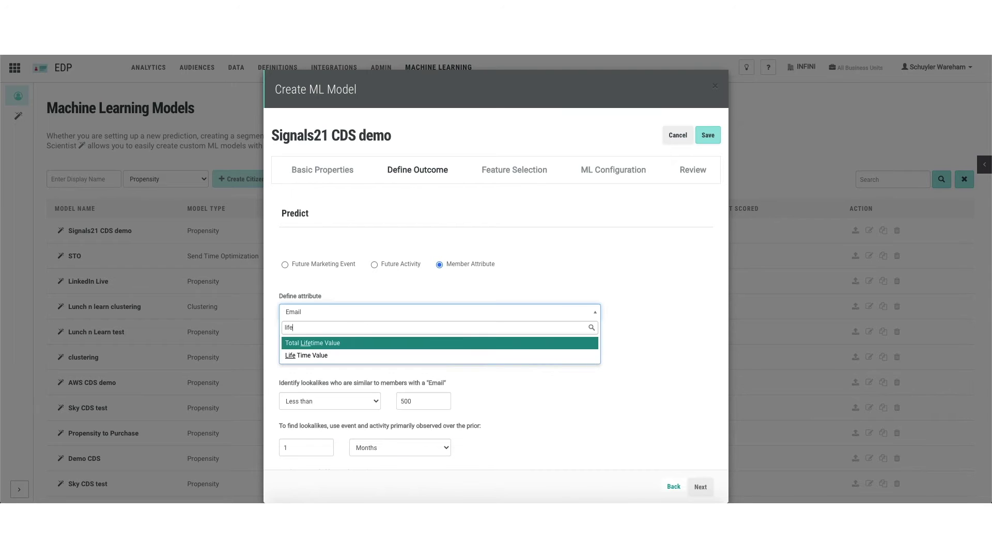
pyautogui.click(323, 344)
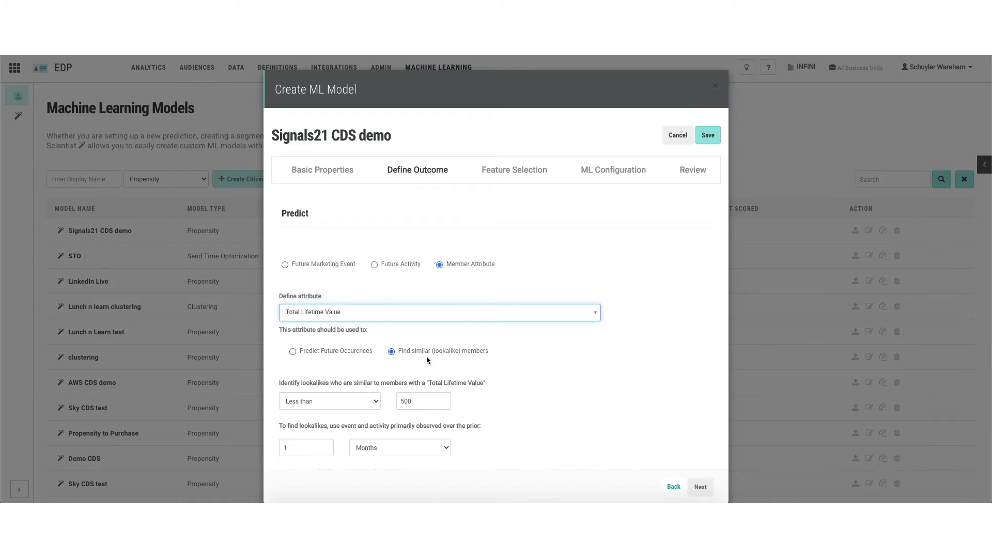
pyautogui.scroll(-2, 587, 369)
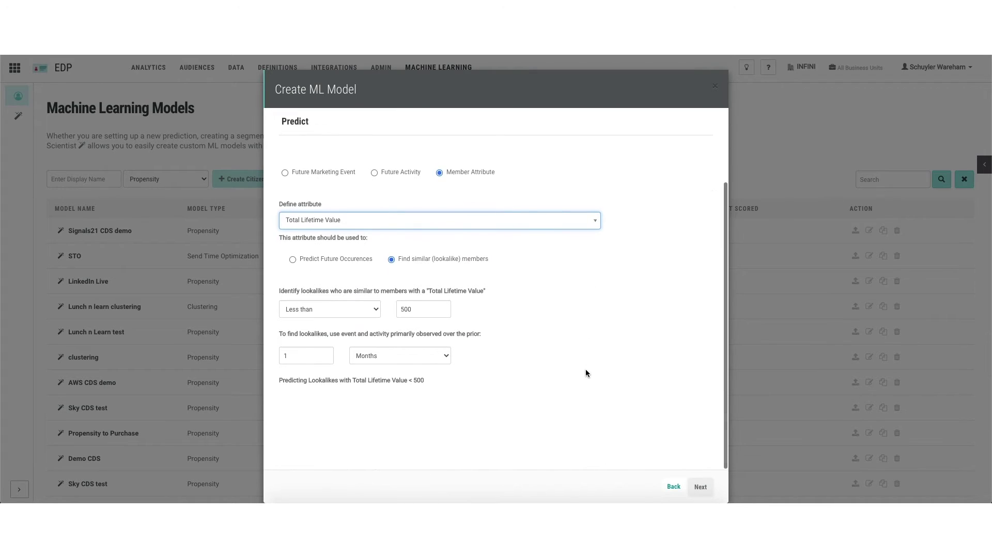
# Set the lookalike threshold to Greater than 1000 and continue to Feature Selection
pyautogui.click(324, 306)
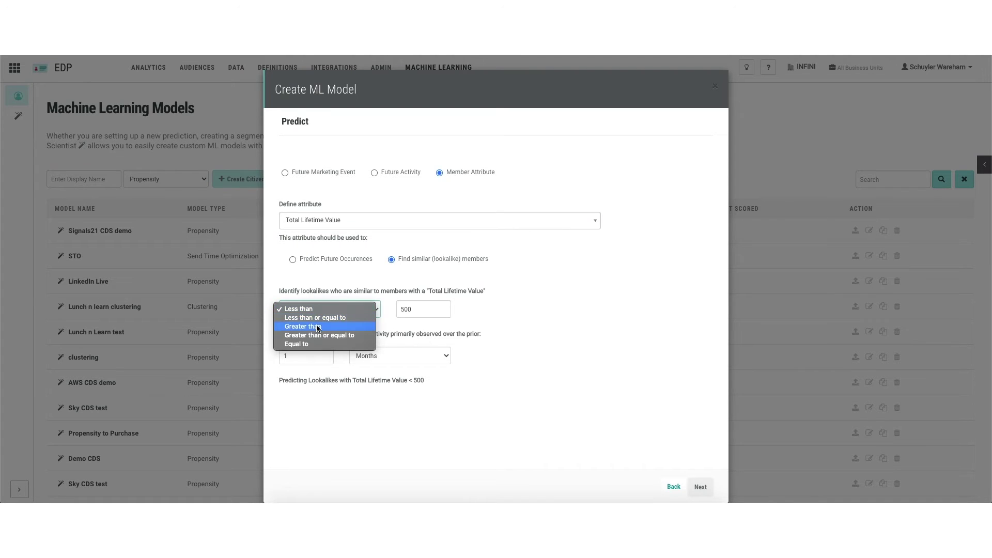
pyautogui.press('Return')
pyautogui.press('Tab')
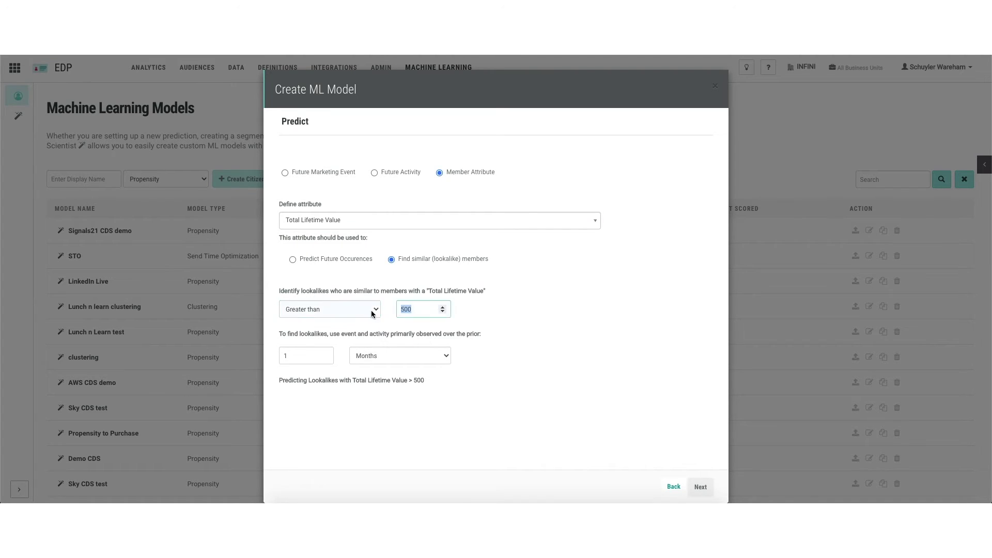
pyautogui.write('1000')
pyautogui.click(565, 310)
pyautogui.scroll(3, 622, 406)
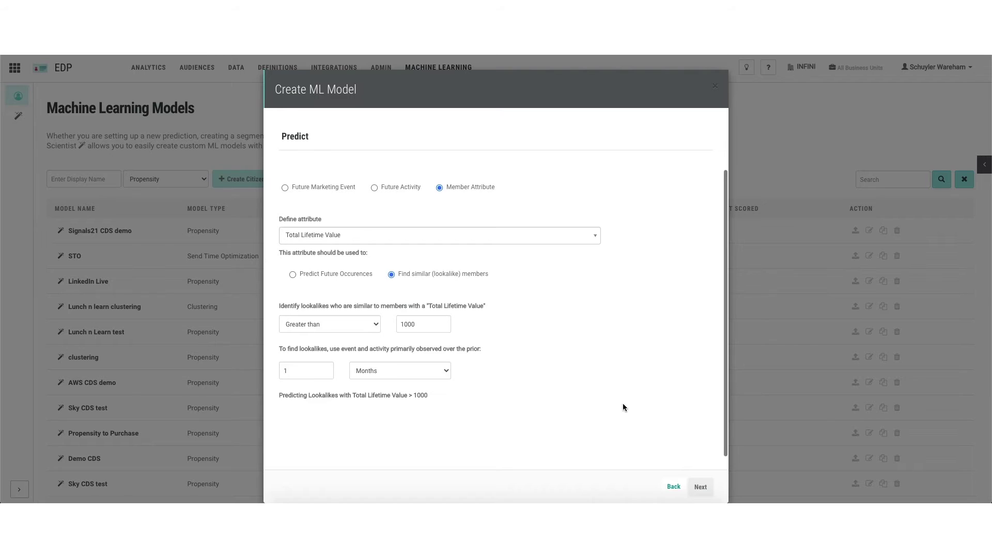
pyautogui.click(489, 172)
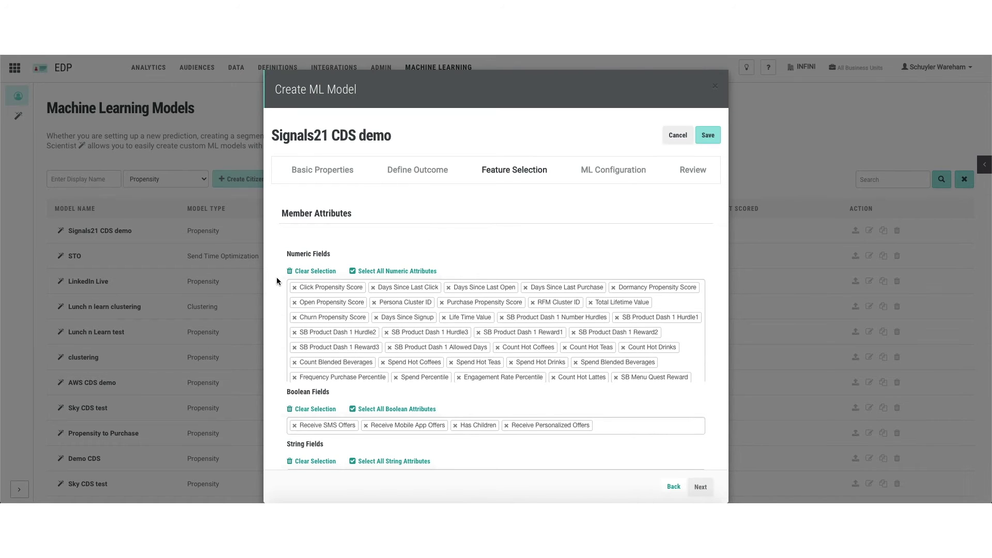
# Clear all Numeric Fields features, keeping the Boolean, String and DateTime fields, then continue
pyautogui.scroll(-3, 272, 283)
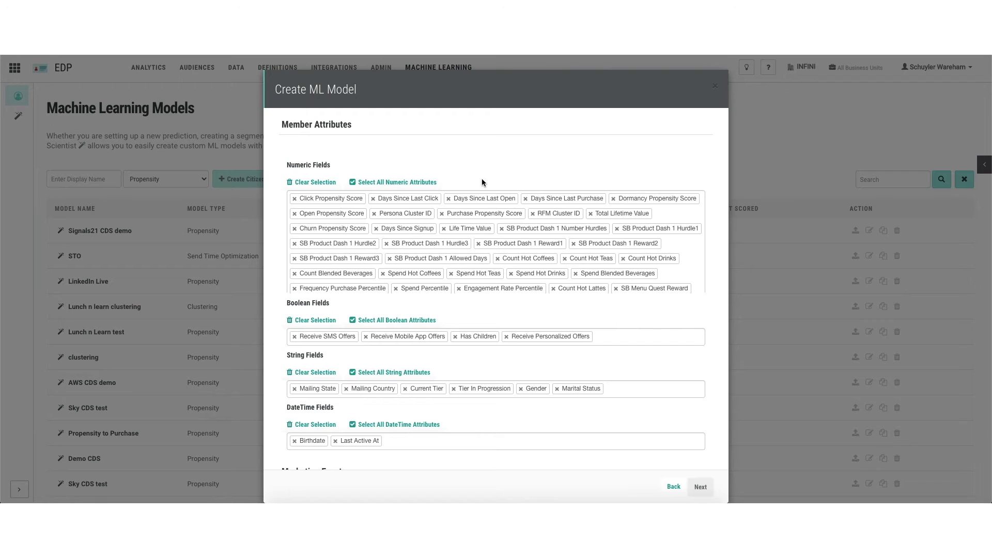
pyautogui.click(313, 182)
pyautogui.click(317, 205)
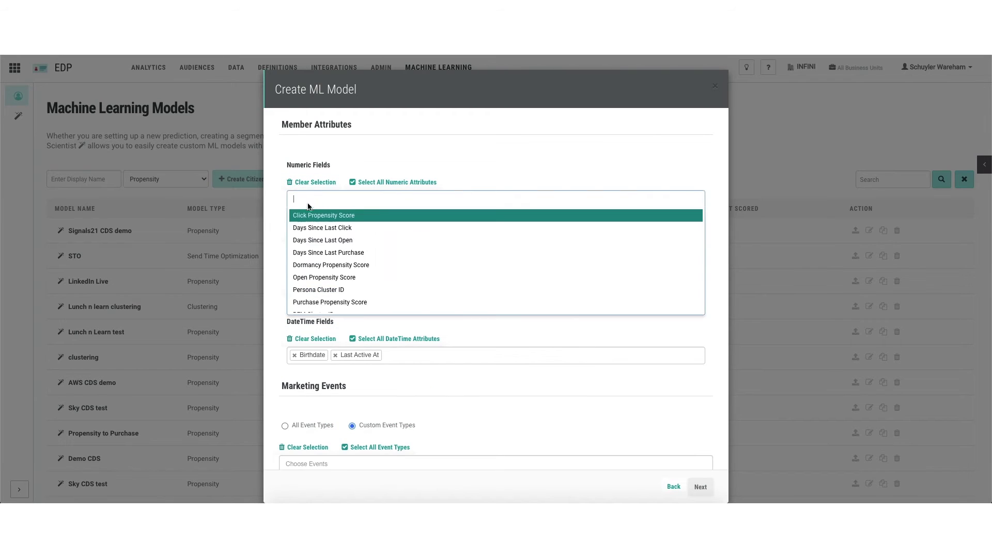
pyautogui.click(268, 234)
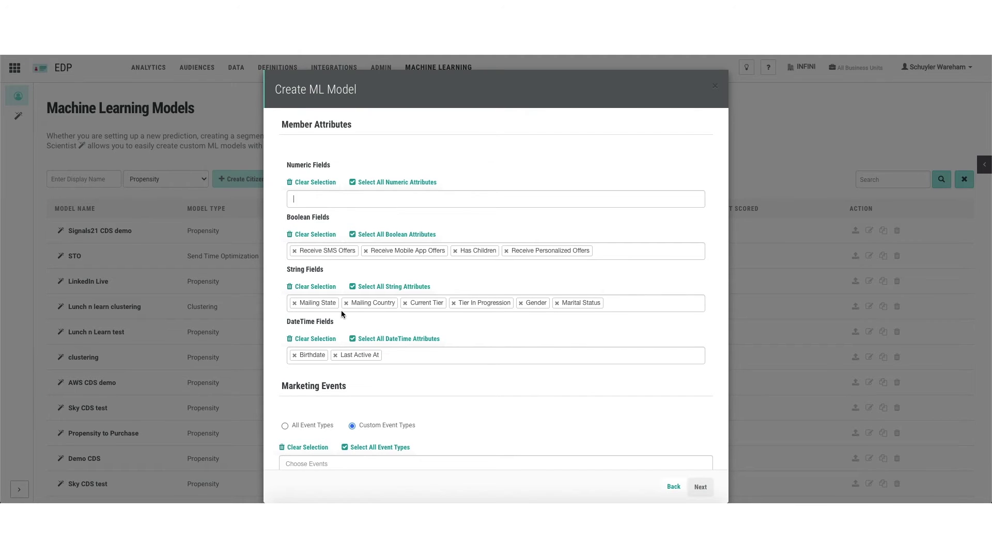
pyautogui.scroll(-5, 533, 346)
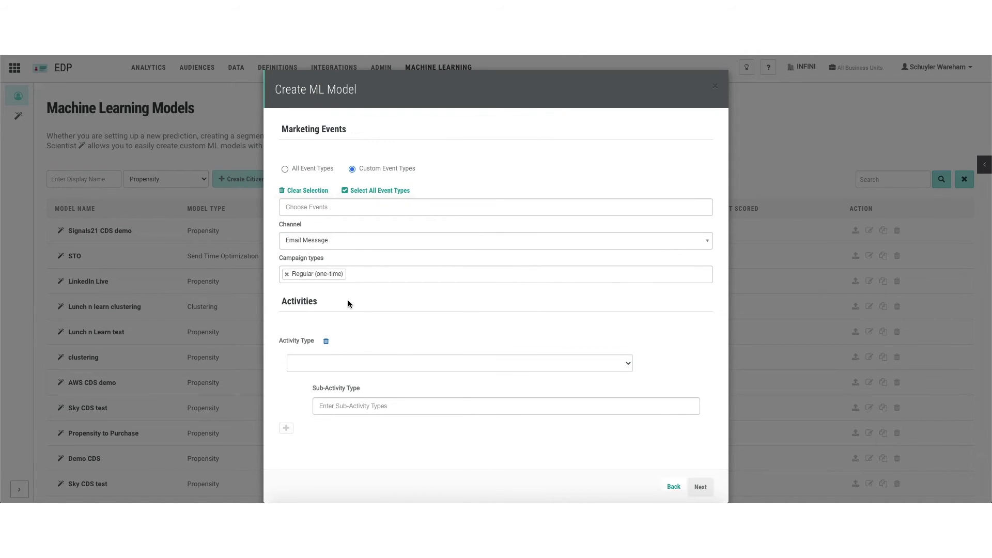
pyautogui.scroll(2, 666, 321)
pyautogui.scroll(5, 665, 323)
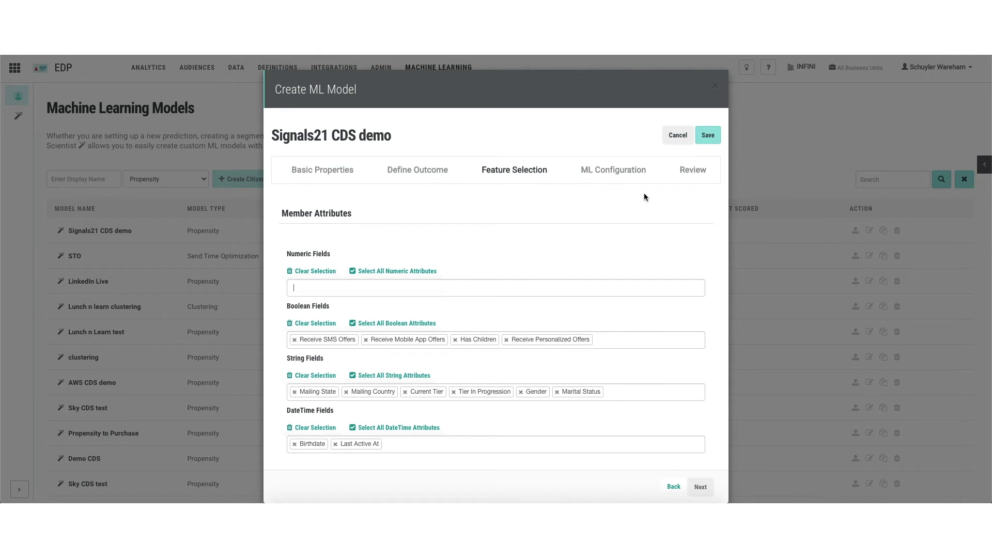
pyautogui.click(614, 172)
# Change 'Remove numeric fields with more than' from 5 to 20% of values missing
pyautogui.click(619, 171)
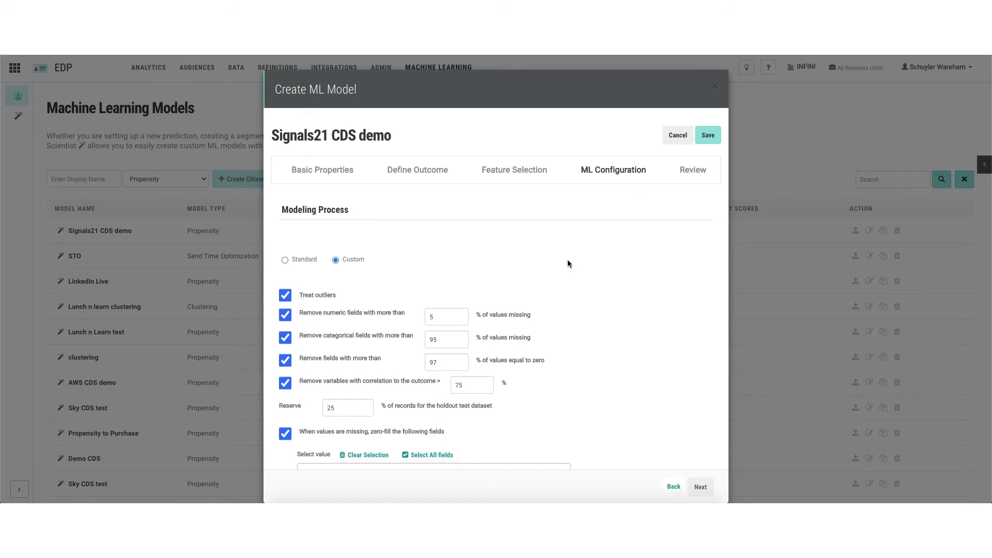
pyautogui.scroll(-3, 498, 253)
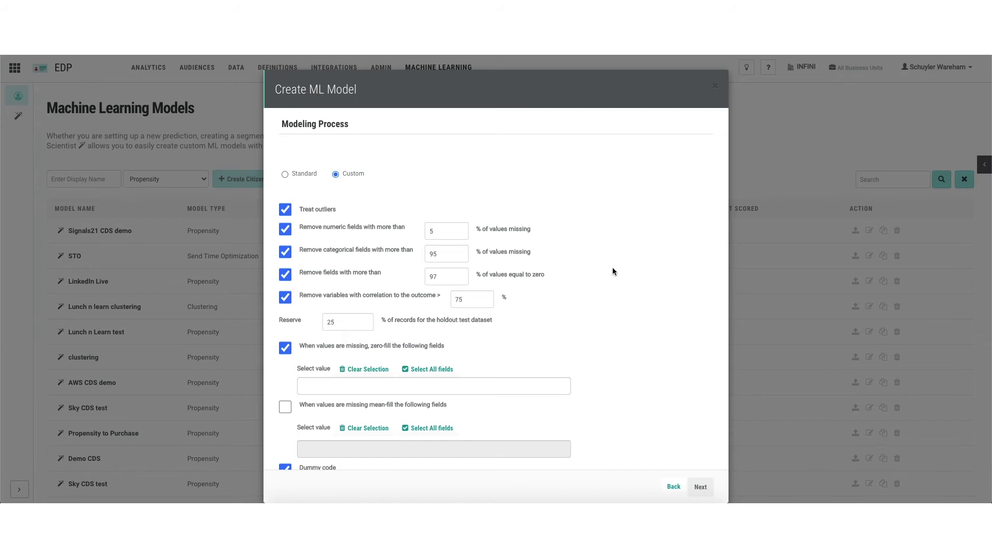
pyautogui.moveTo(342, 228)
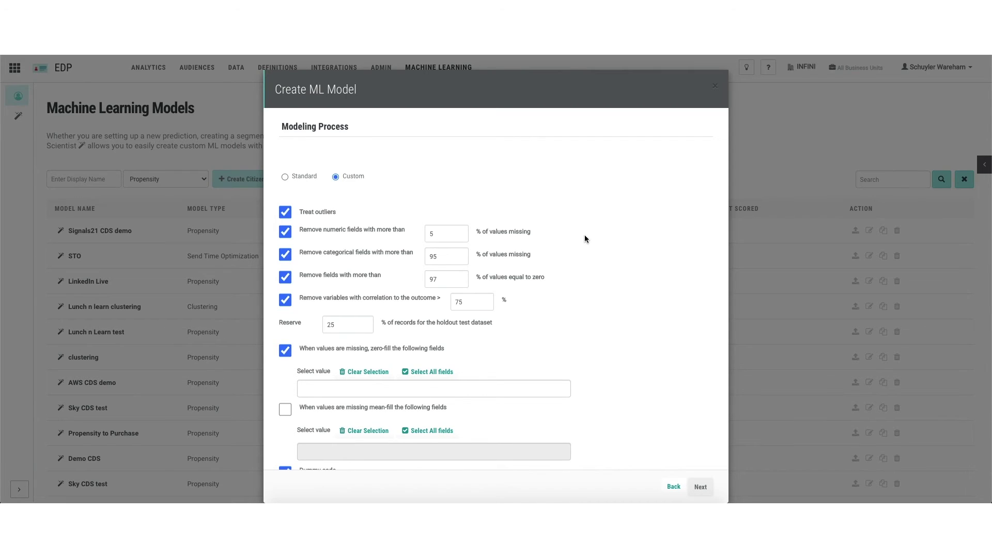
pyautogui.moveTo(442, 236); pyautogui.dragTo(413, 240)
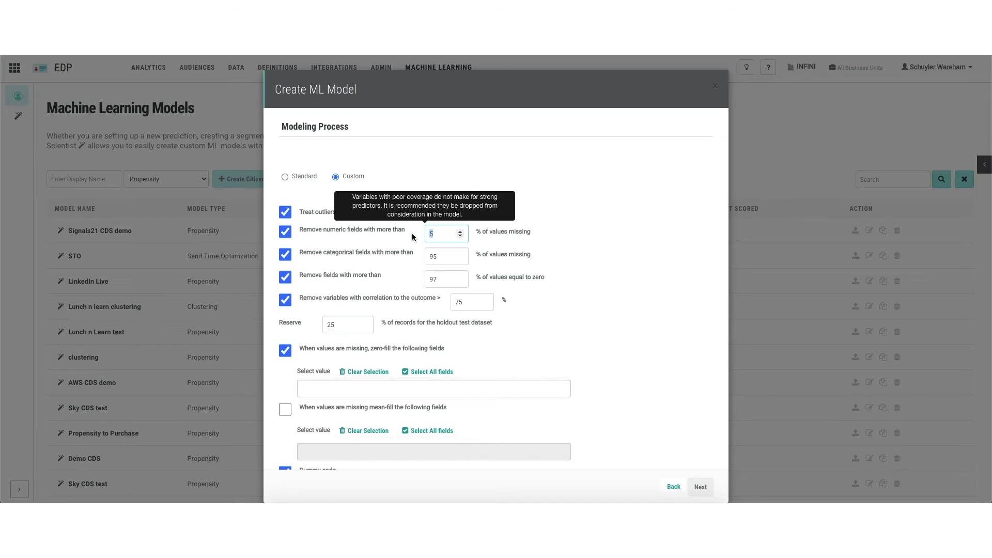
pyautogui.write('20')
pyautogui.click(582, 230)
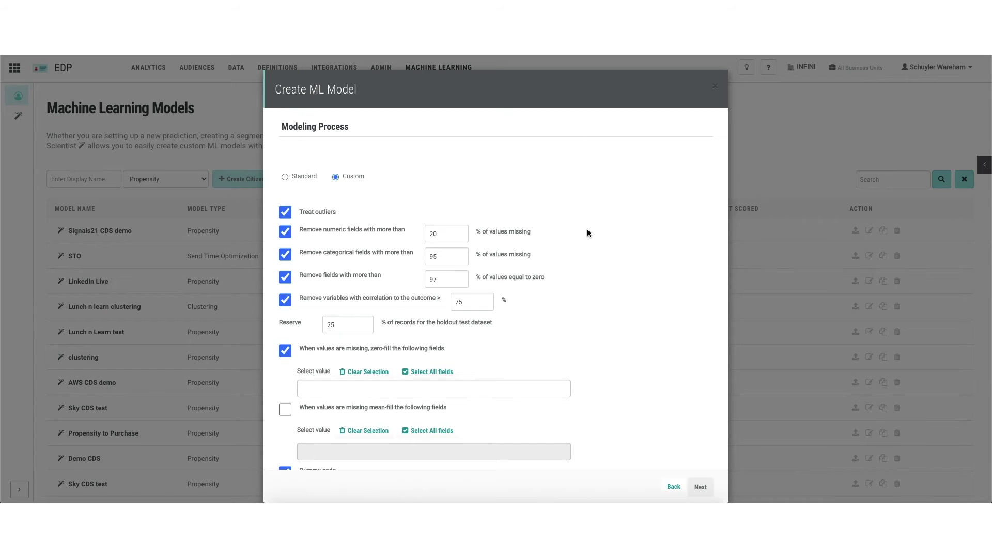
pyautogui.scroll(-3, 628, 284)
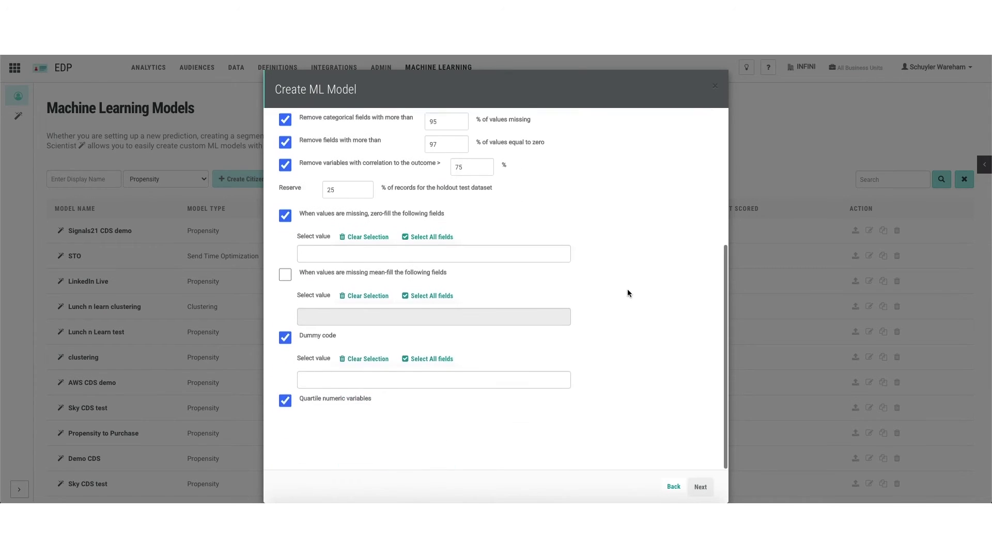
pyautogui.scroll(5, 628, 290)
# Scroll through the Review summary of all the Signals21 CDS demo model's settings
pyautogui.click(695, 172)
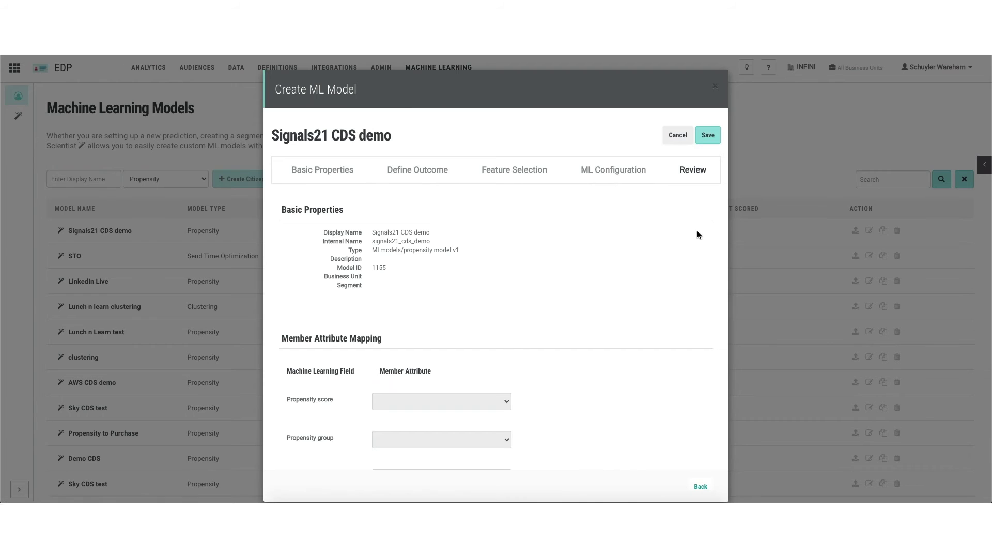
pyautogui.scroll(-4, 678, 248)
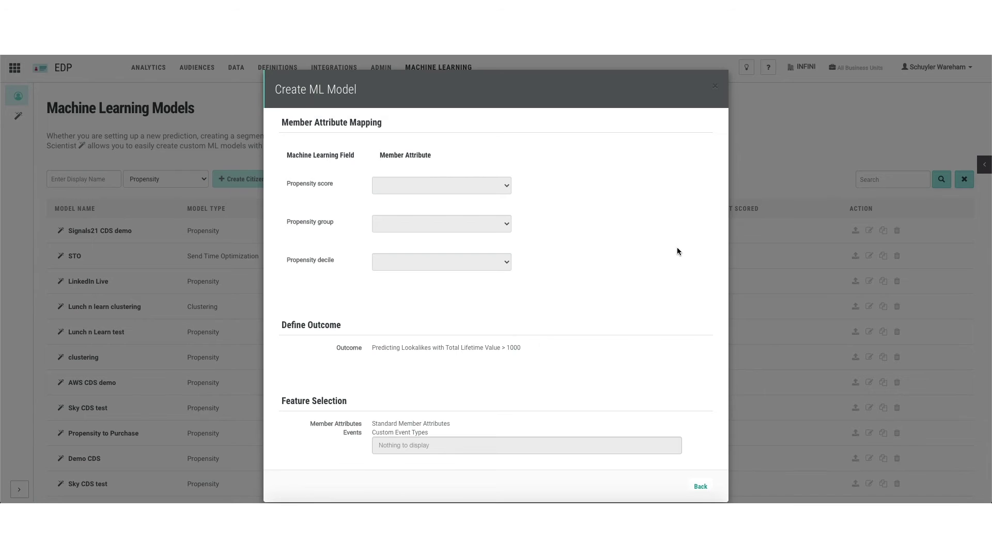
pyautogui.scroll(4, 677, 250)
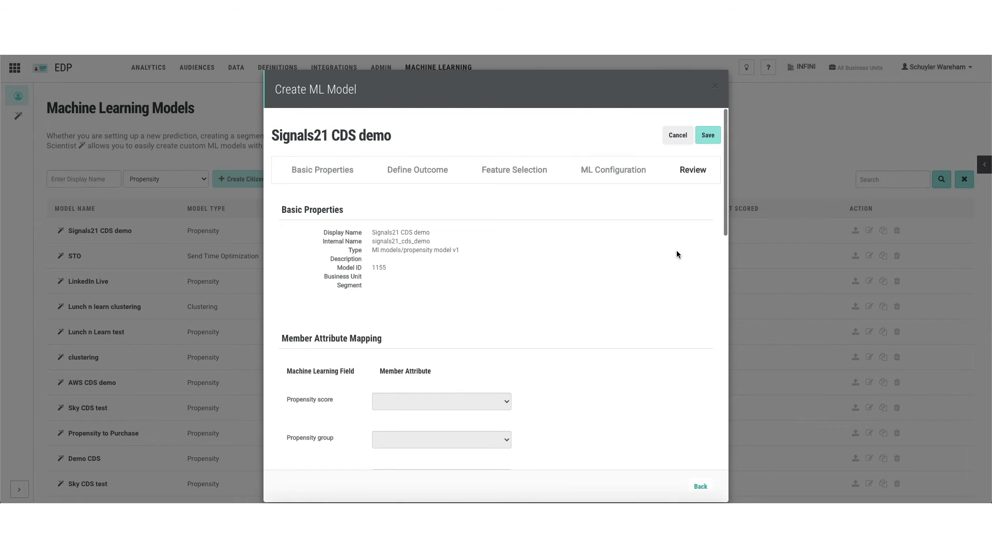
pyautogui.scroll(-4, 673, 251)
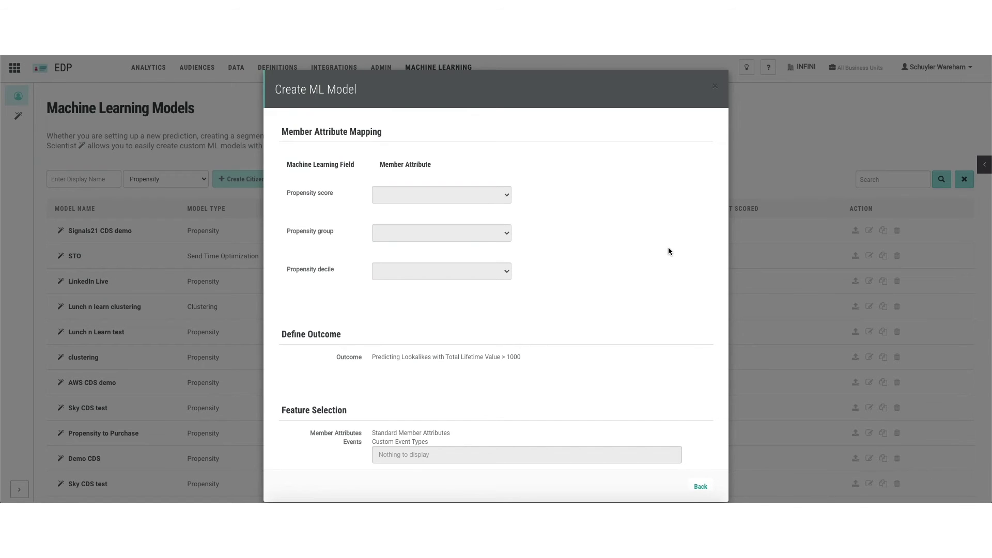
pyautogui.scroll(-9, 668, 249)
pyautogui.scroll(2, 669, 247)
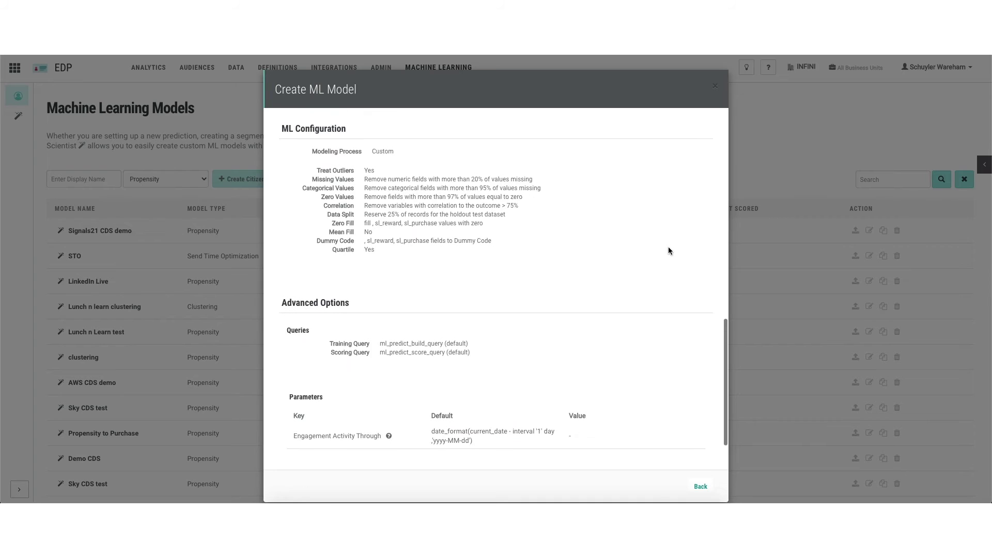
pyautogui.scroll(10, 668, 246)
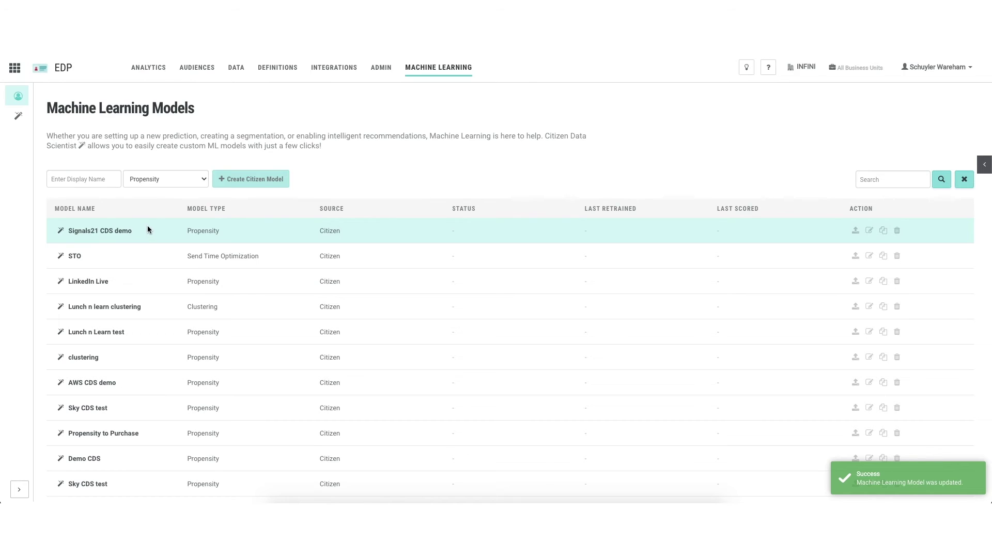
# Open the Signals21 CDS demo model and browse its score distribution, AUC 0.91 and predictive factors
pyautogui.click(113, 232)
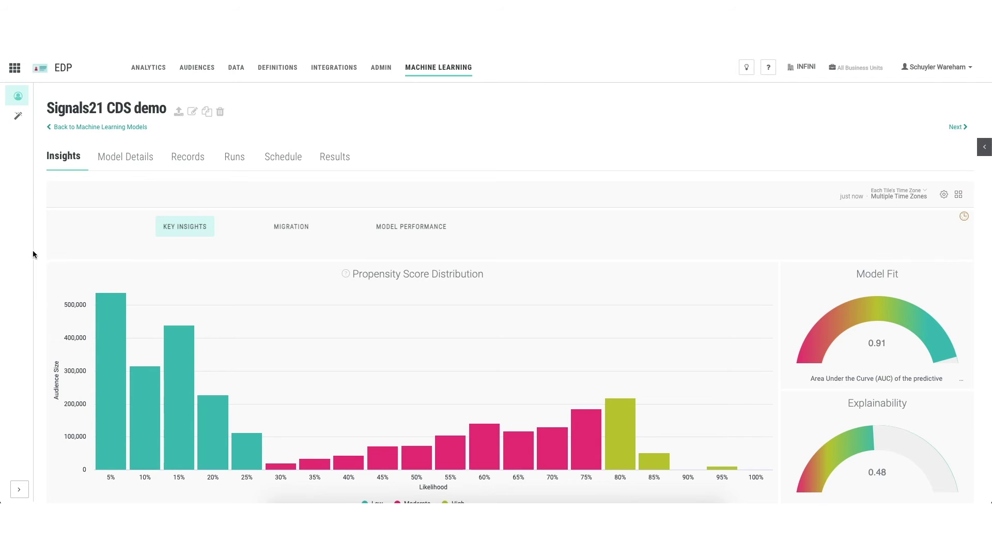
pyautogui.scroll(-2, 40, 269)
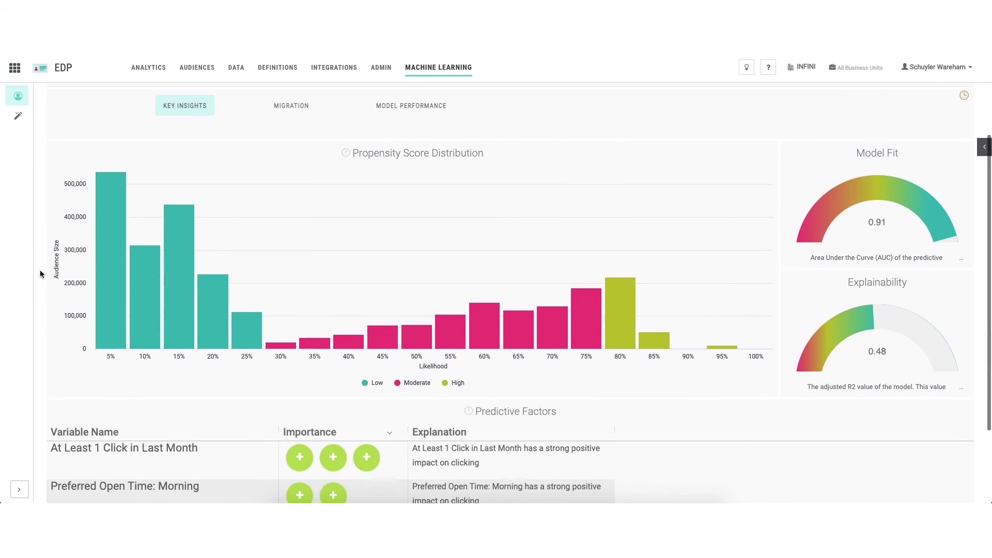
pyautogui.moveTo(493, 336)
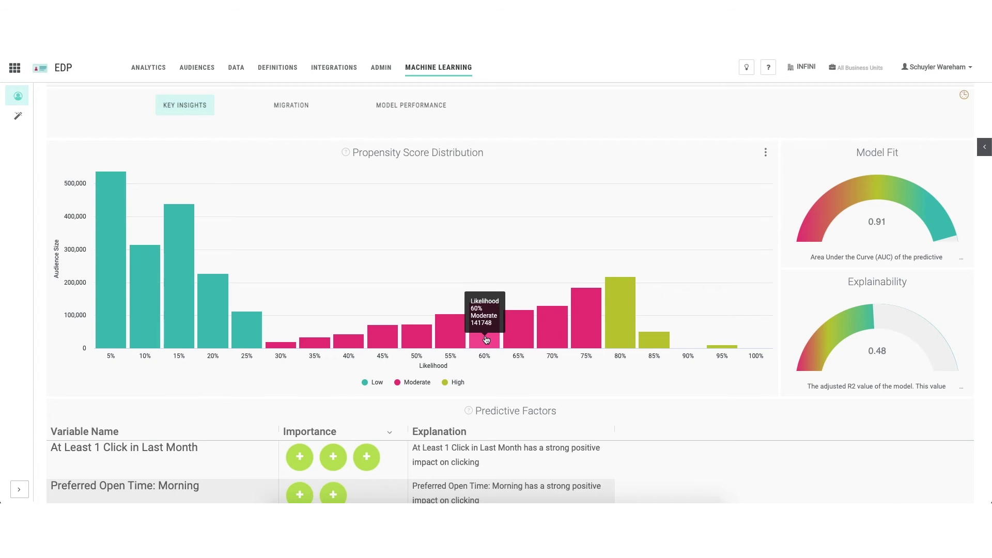
pyautogui.scroll(-2, 27, 327)
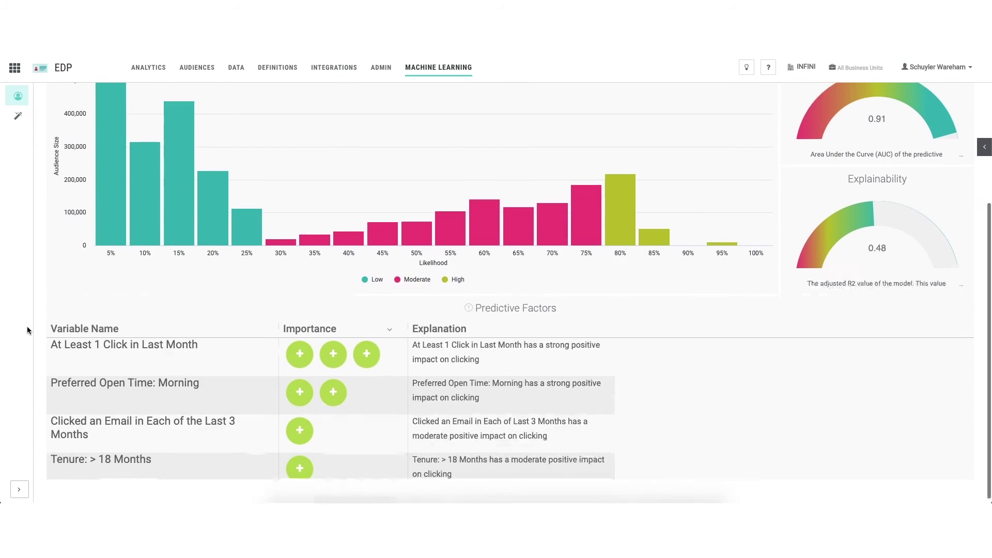
pyautogui.scroll(-3, 698, 362)
pyautogui.scroll(3, 739, 363)
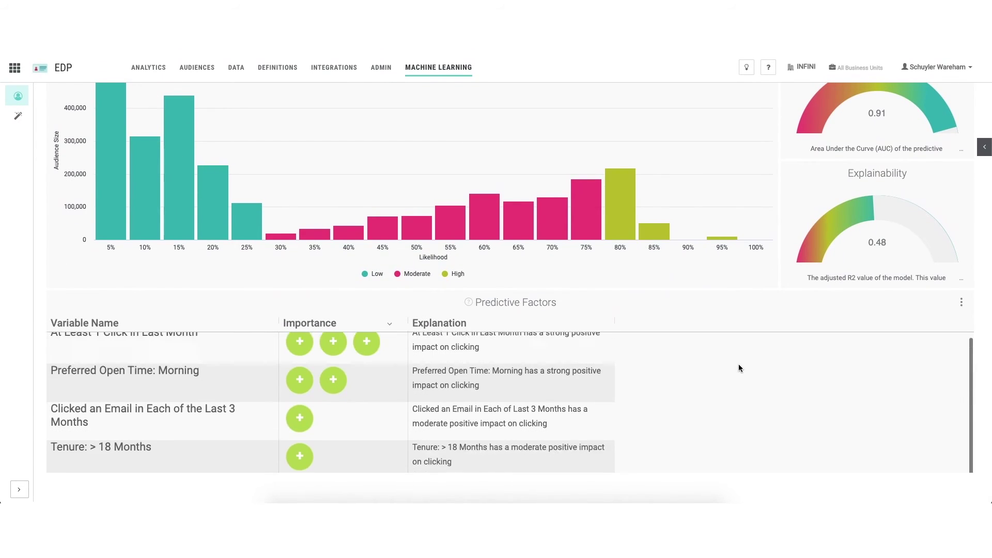
pyautogui.moveTo(468, 307)
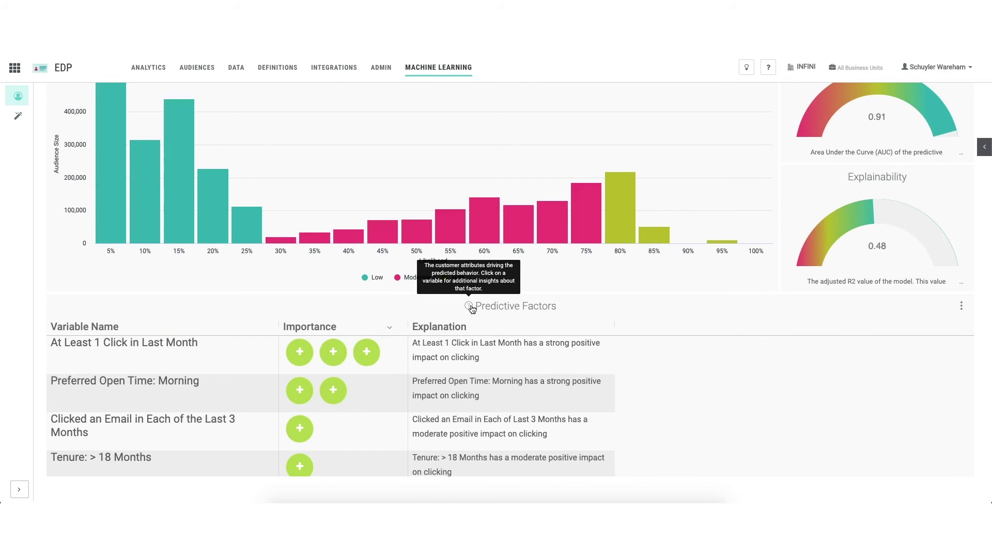
pyautogui.scroll(5, 712, 318)
# Show Migration insights, reviewing the score-band flow and the five-period historical trend chart
pyautogui.click(306, 228)
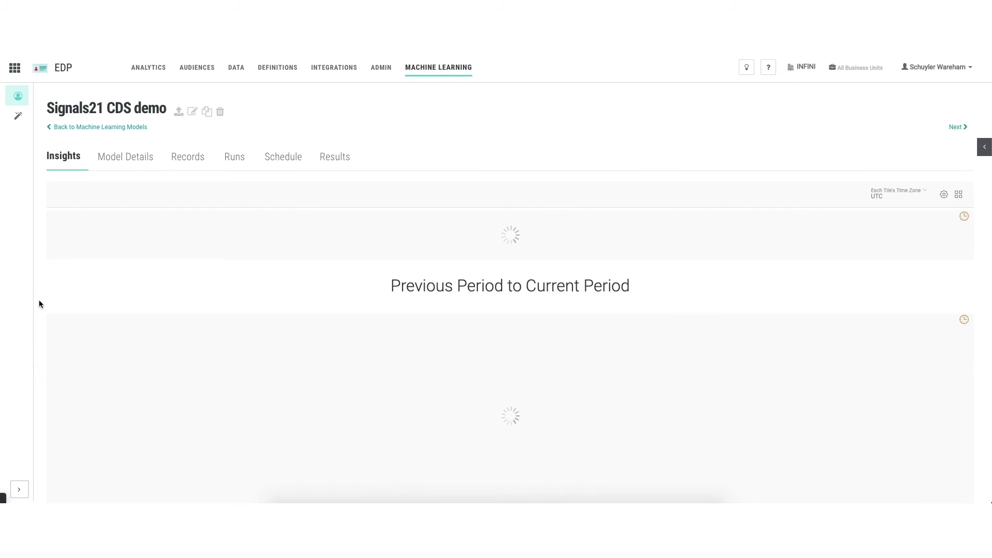
pyautogui.scroll(-4, 39, 301)
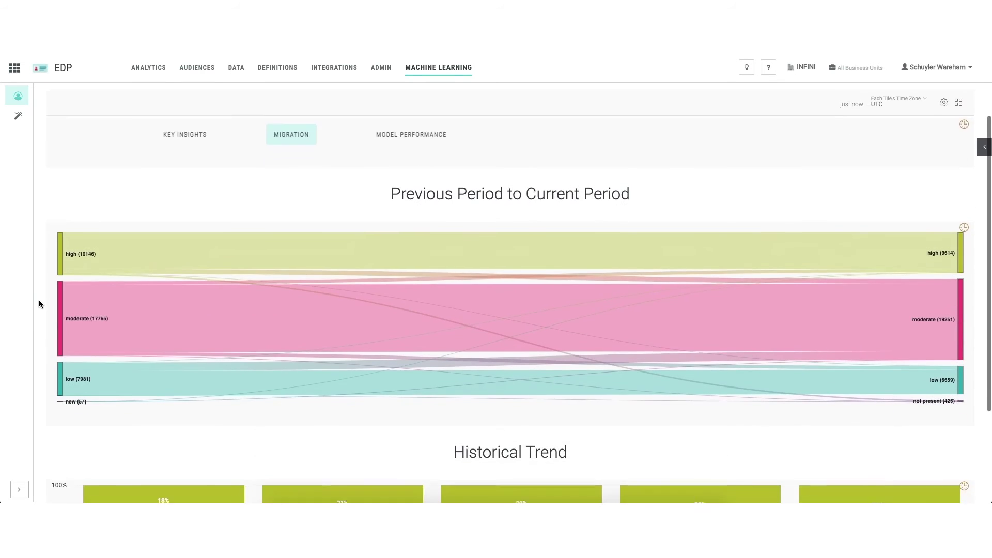
pyautogui.scroll(1, 38, 304)
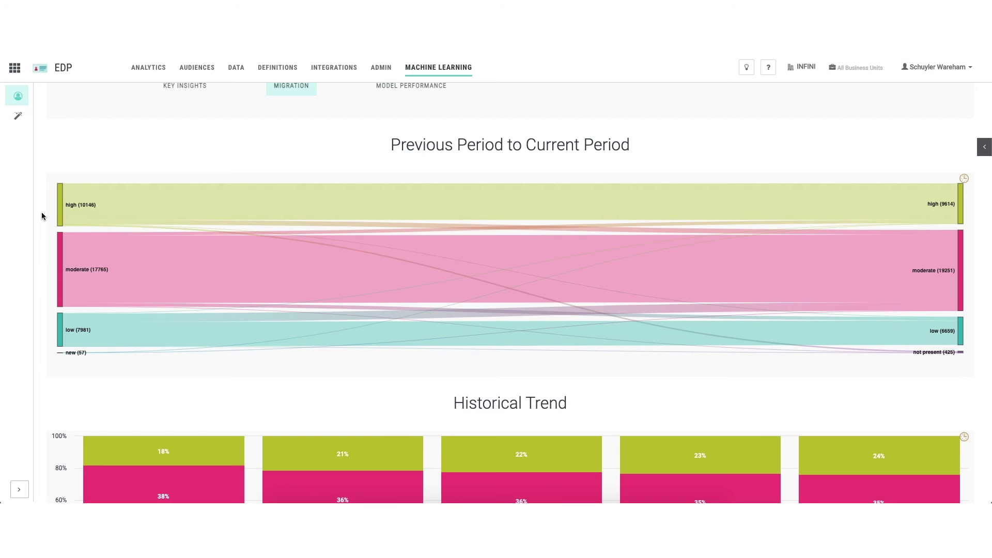
pyautogui.scroll(-2, 41, 212)
pyautogui.scroll(-3, 432, 326)
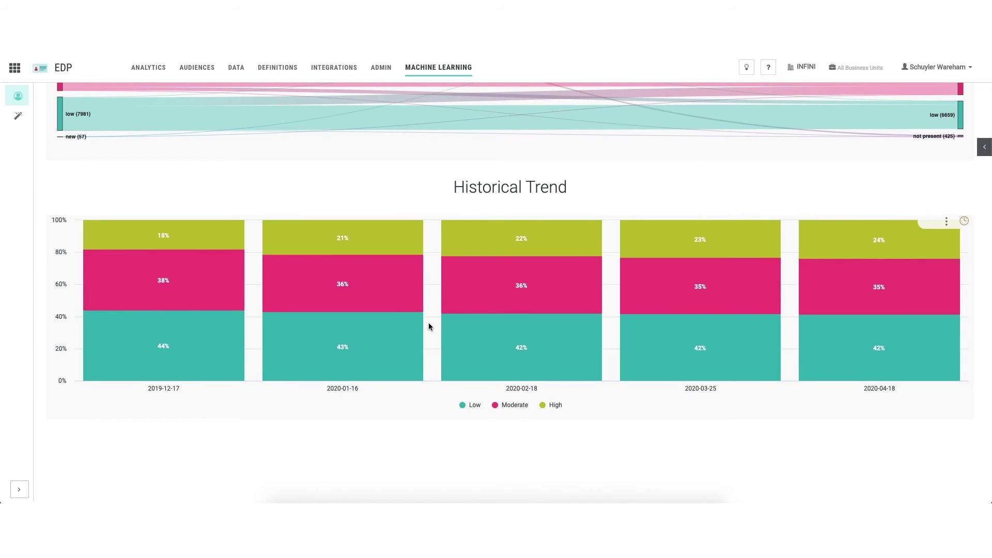
pyautogui.scroll(7, 429, 327)
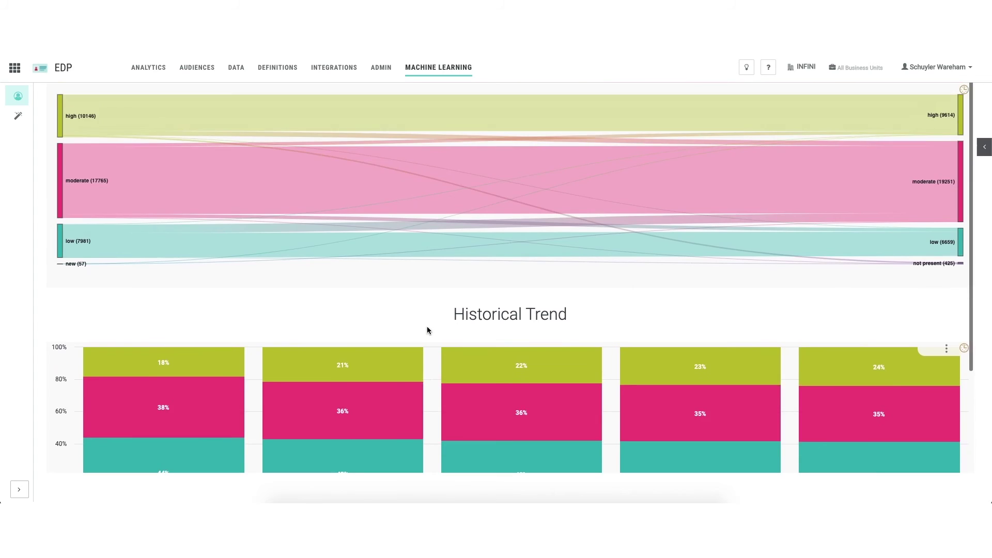
# Scroll through the Model Performance charts, then show the model type choices on the models list
pyautogui.click(392, 228)
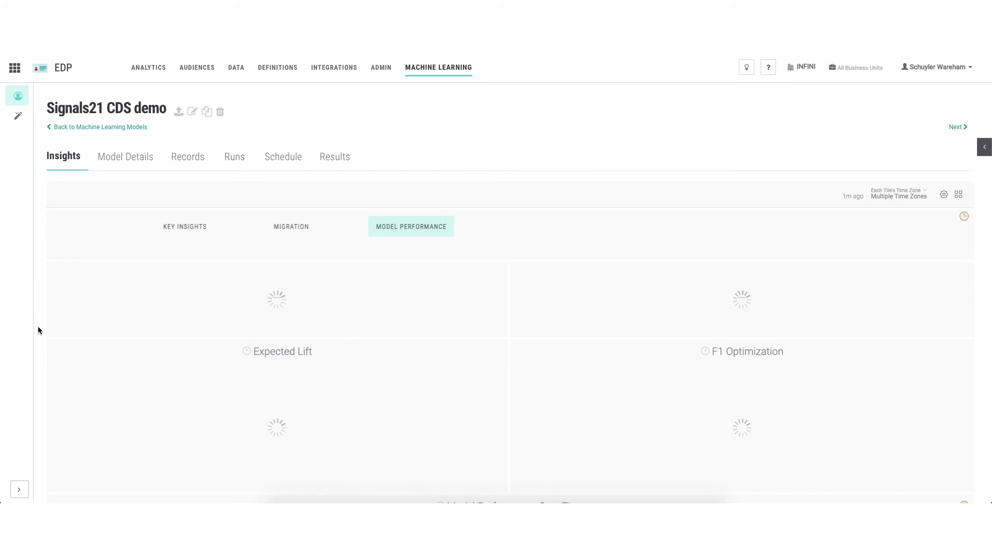
pyautogui.scroll(-2, 39, 331)
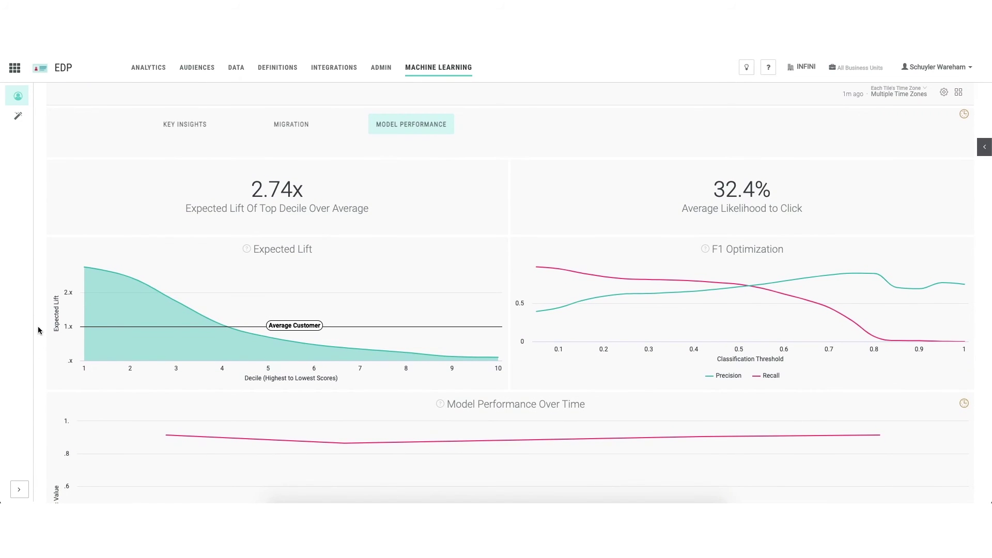
pyautogui.scroll(-3, 38, 327)
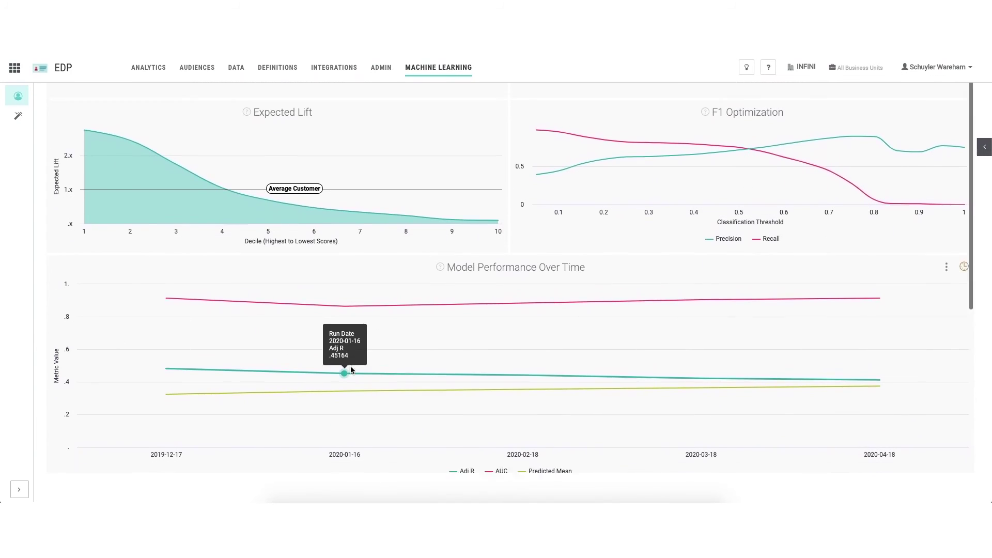
pyautogui.scroll(-5, 355, 371)
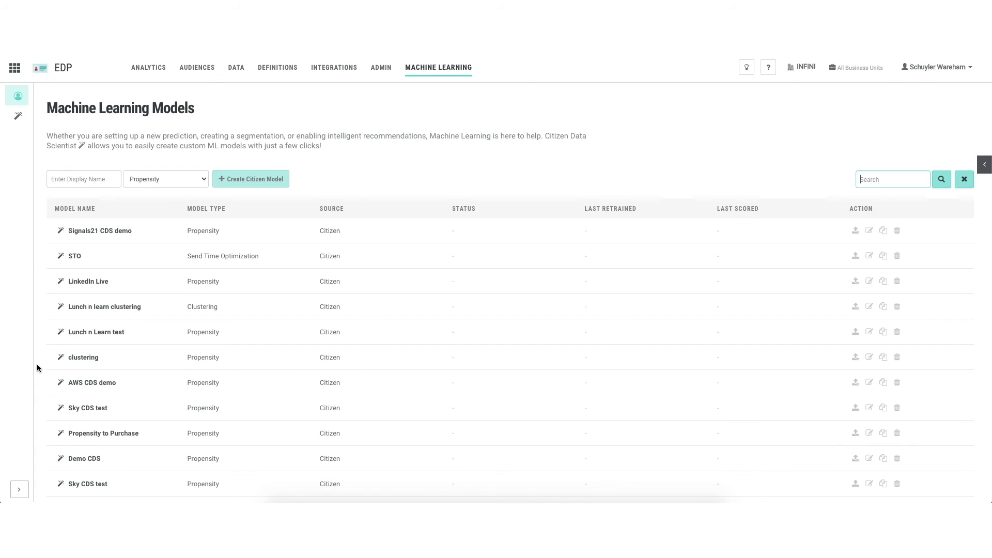
pyautogui.click(172, 179)
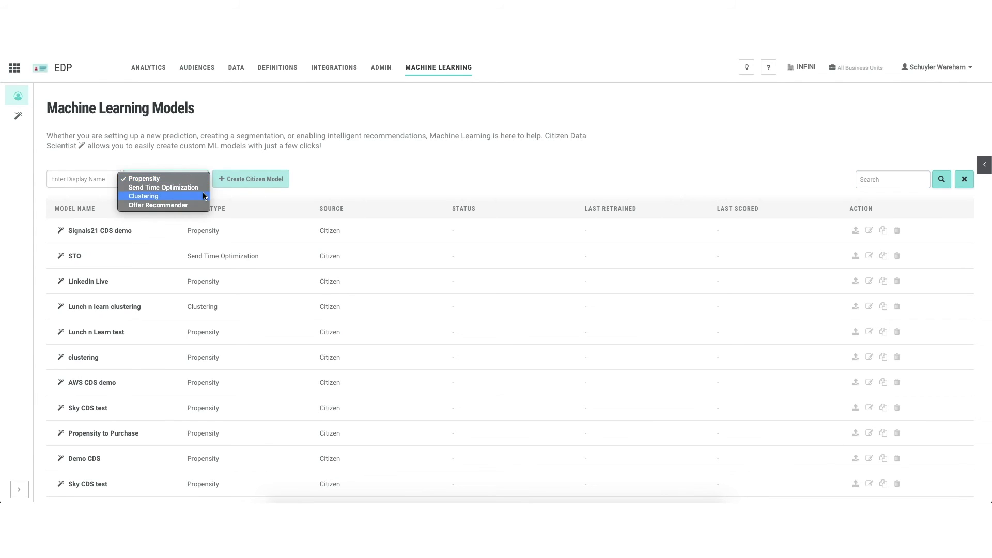